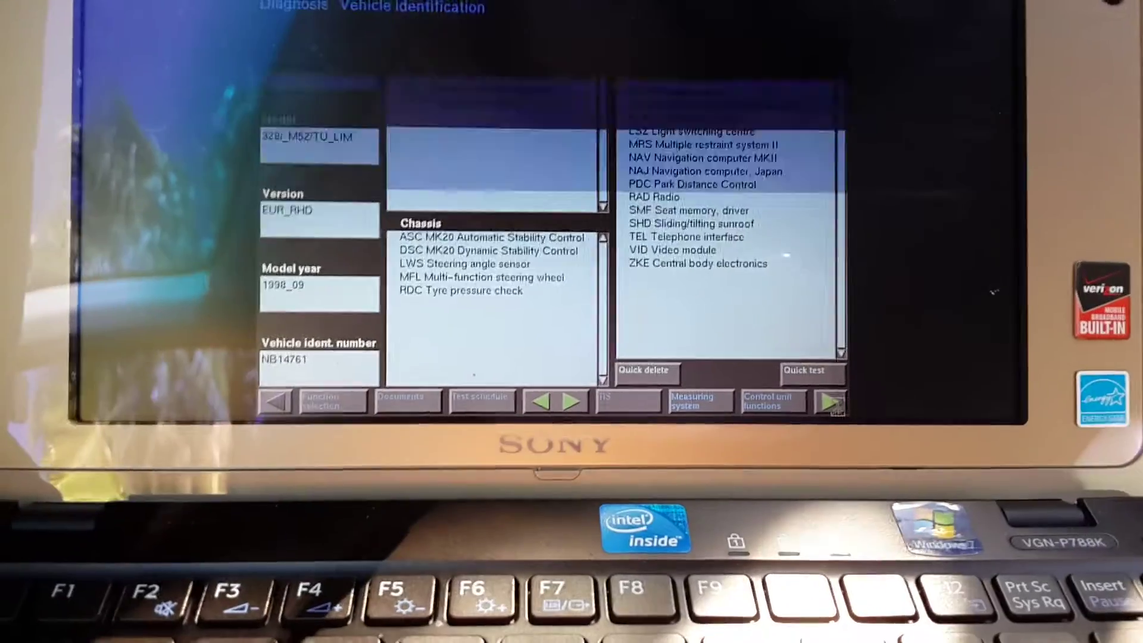
Step: Go on to Symptom selection and open the function tree with Drive functions expanded
left_click(816, 396)
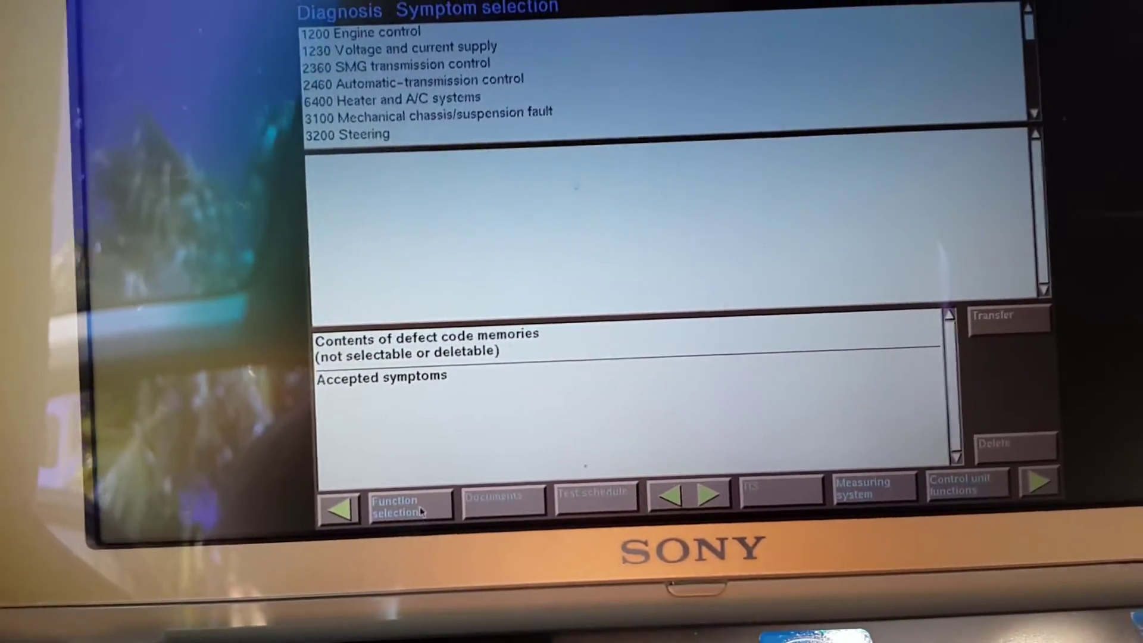
left_click(411, 498)
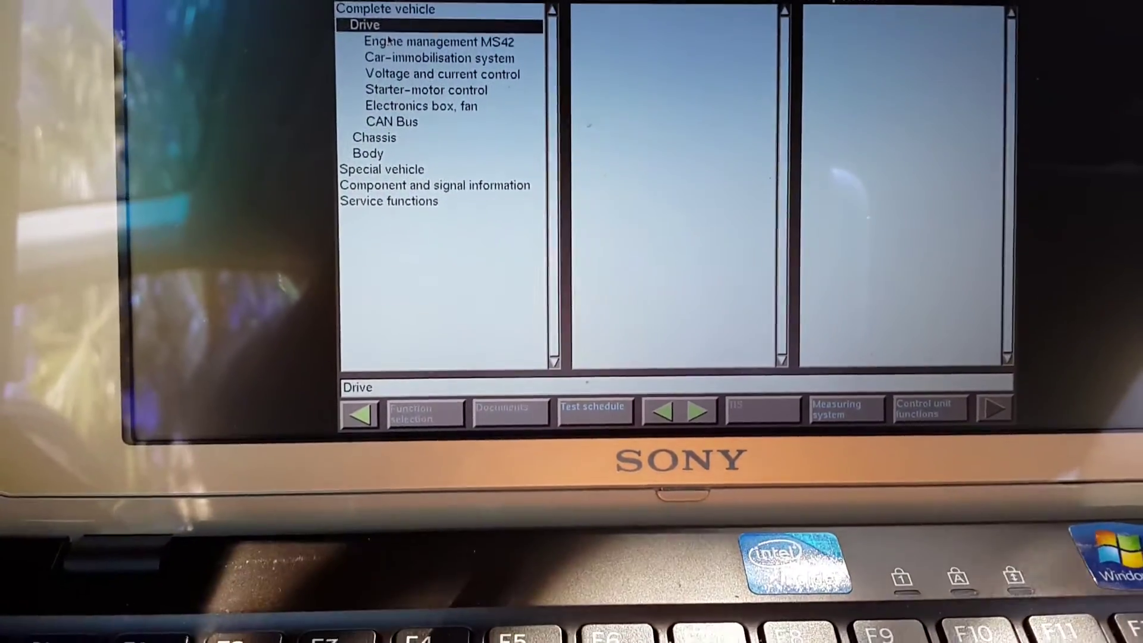
Step: Under Engine management MS42, list the components for Camshaft, exhaust
left_click(393, 42)
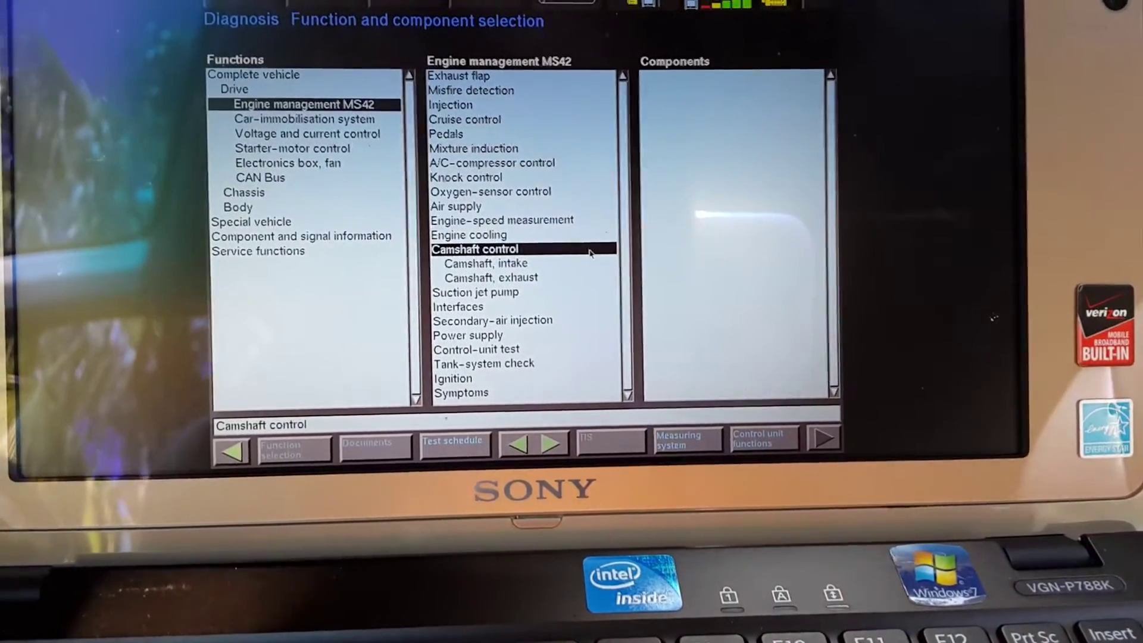
left_click(531, 290)
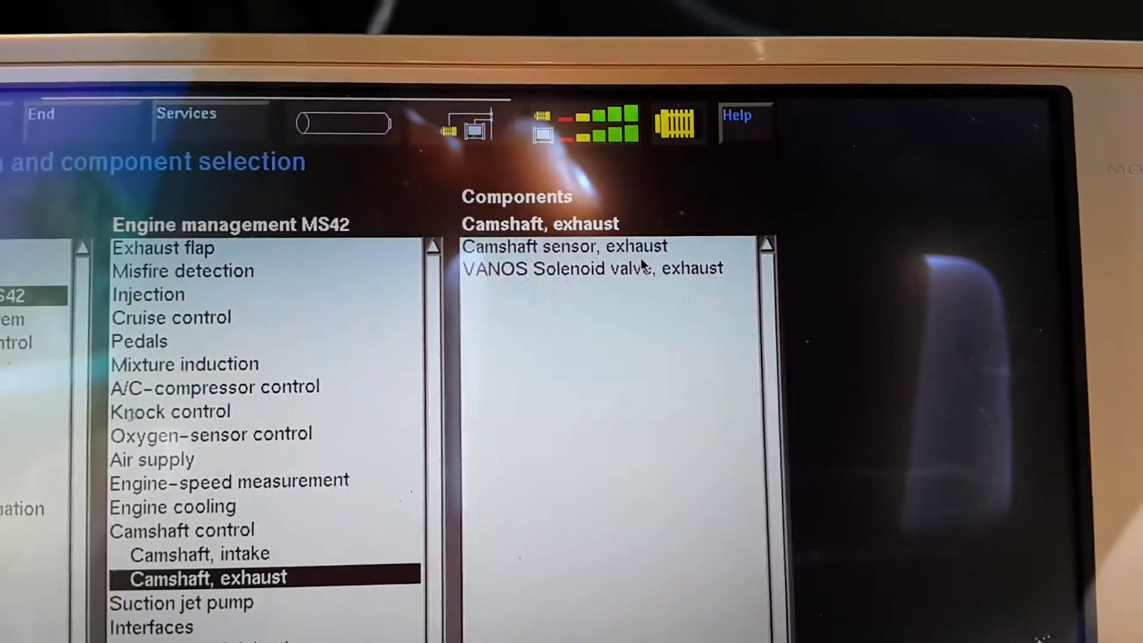
Step: Choose VANOS Solenoid valve, exhaust for testing and let vehicle identification run
left_click(621, 260)
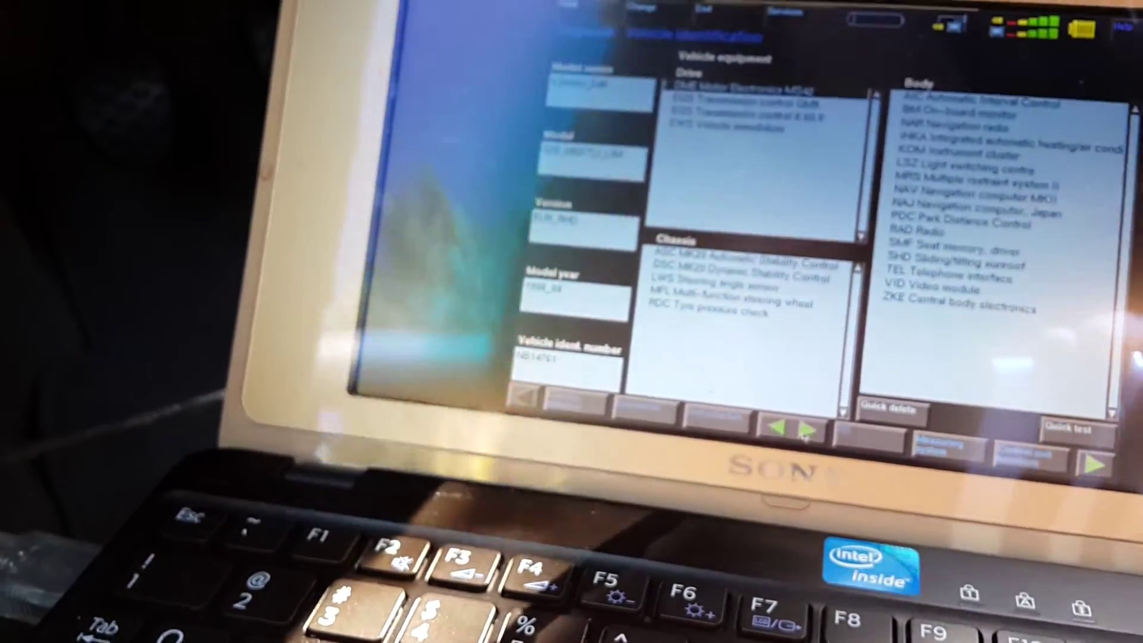
Step: Jump back to Symptom selection through the Branch destination list
left_click(804, 431)
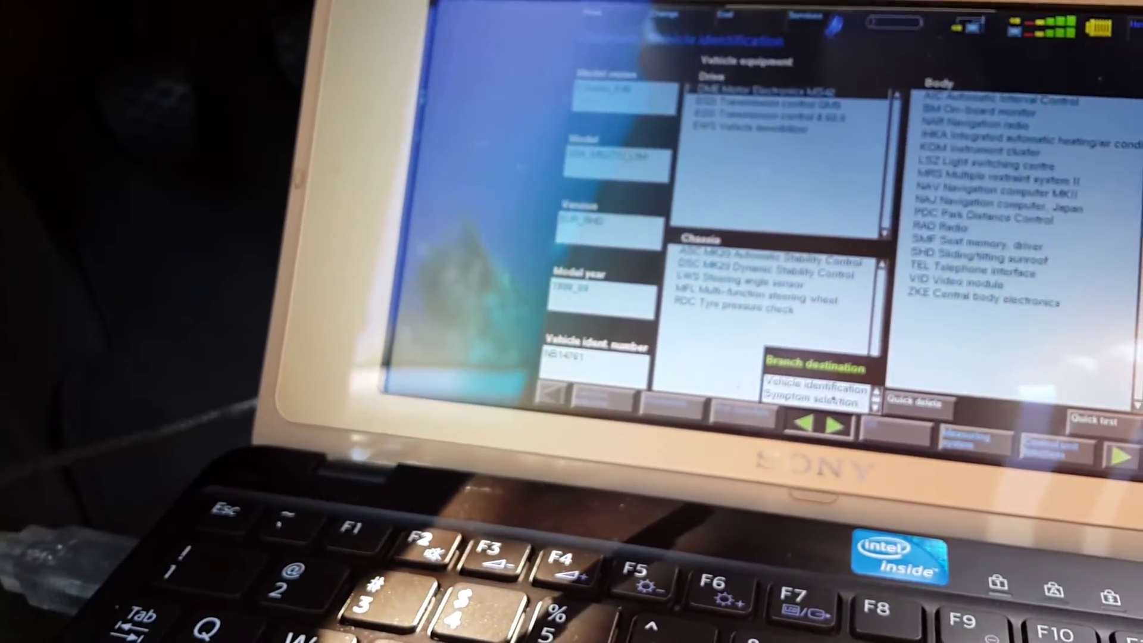
left_click(830, 399)
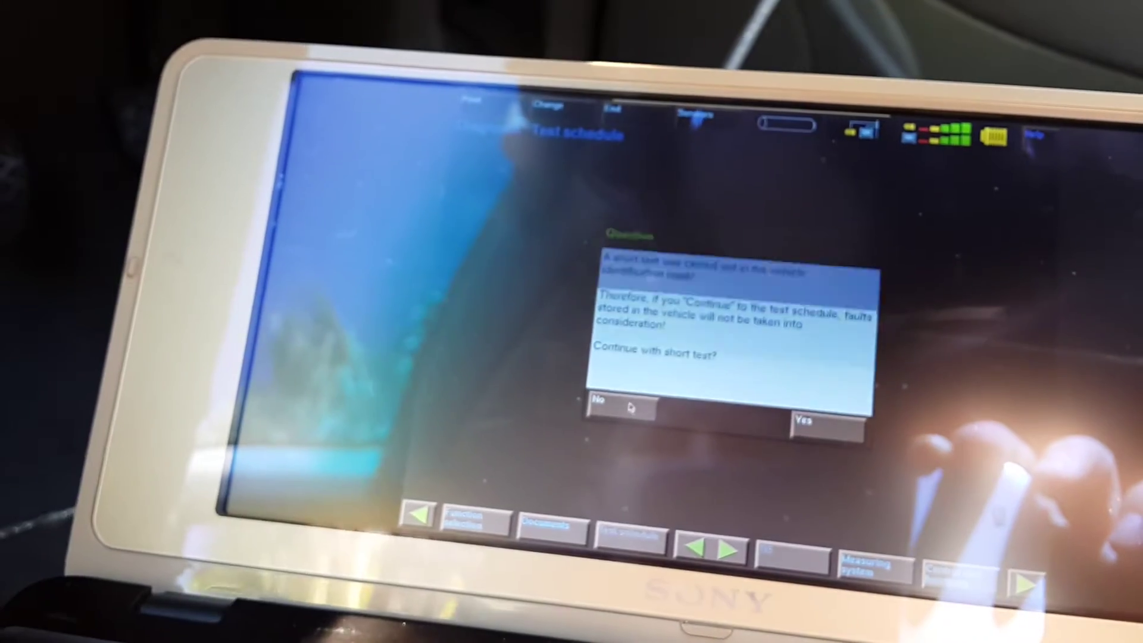
Step: Answer the short-test question to open the VANOS exhaust valve B1214_M0VMA test
left_click(630, 407)
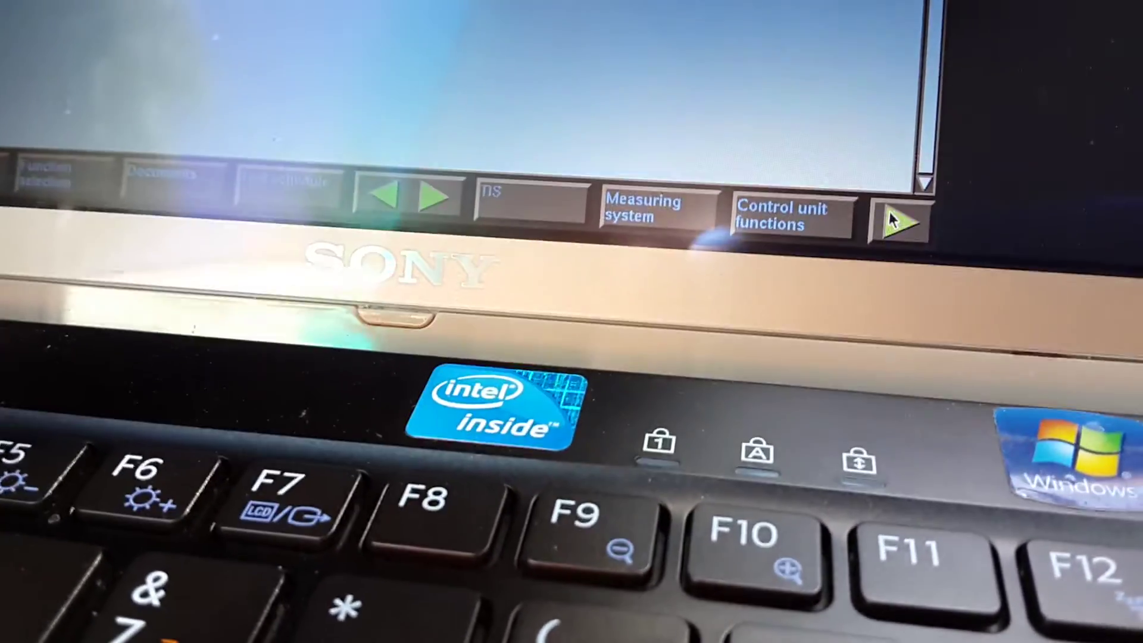
Step: Advance into the solenoid valve test and continue with the engine idling
left_click(892, 221)
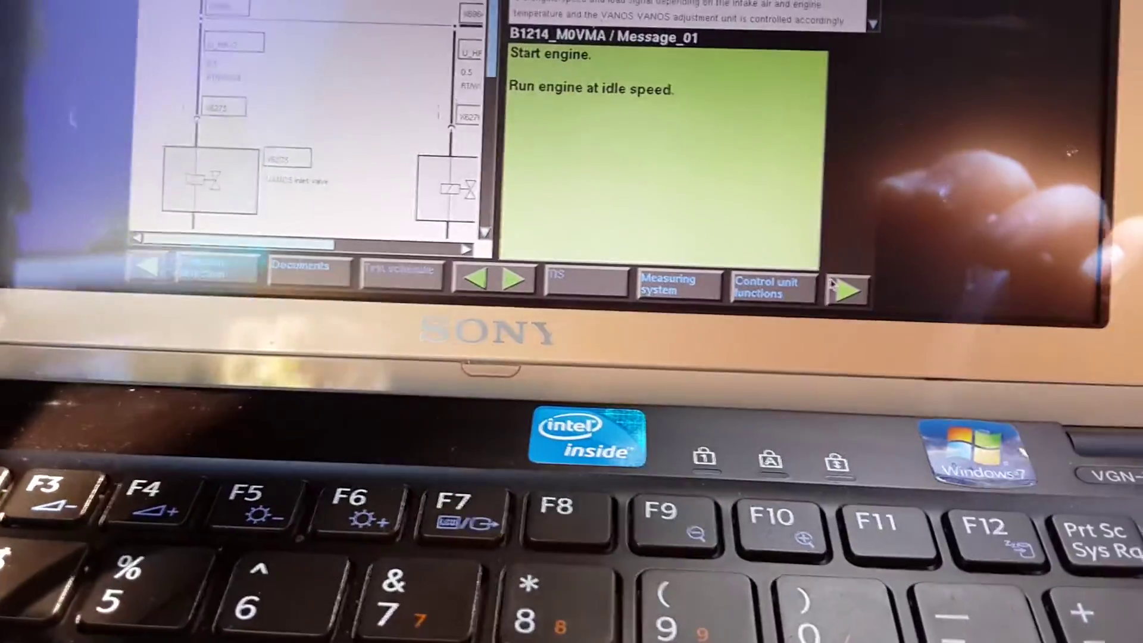
left_click(849, 241)
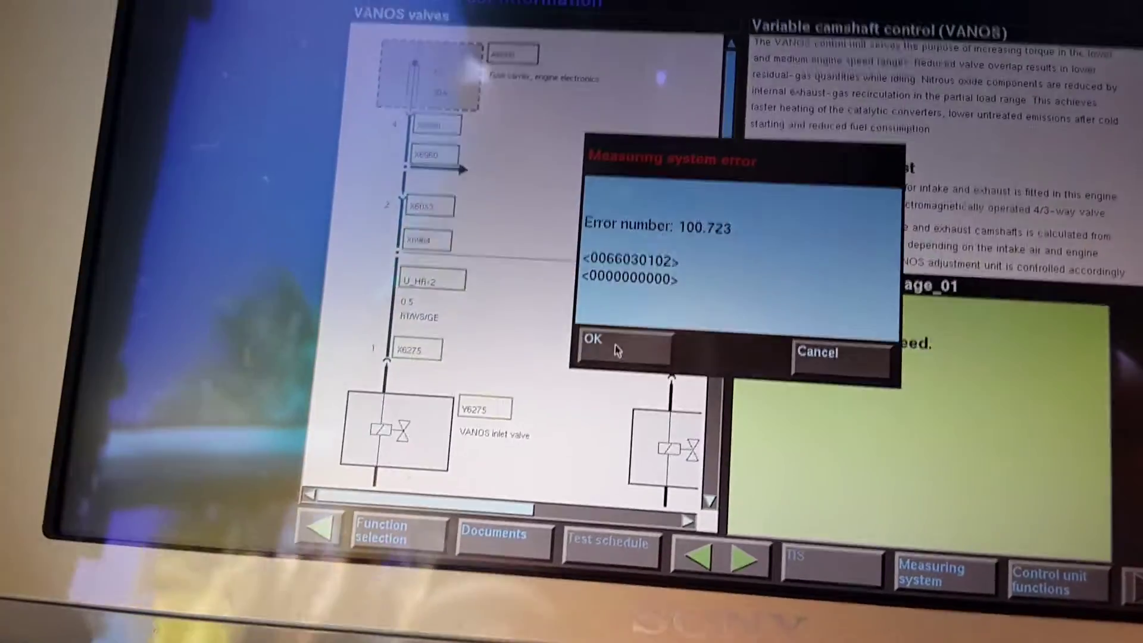
Step: Dismiss the 100.723 measuring system errors and continue past the ignition-on instruction
left_click(613, 328)
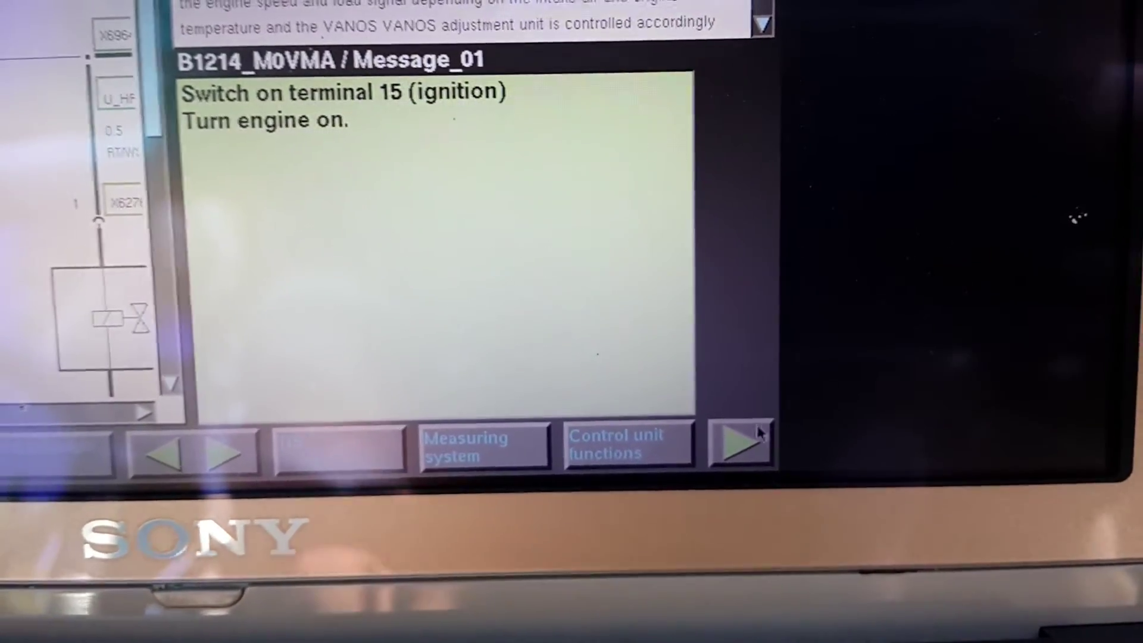
left_click(721, 455)
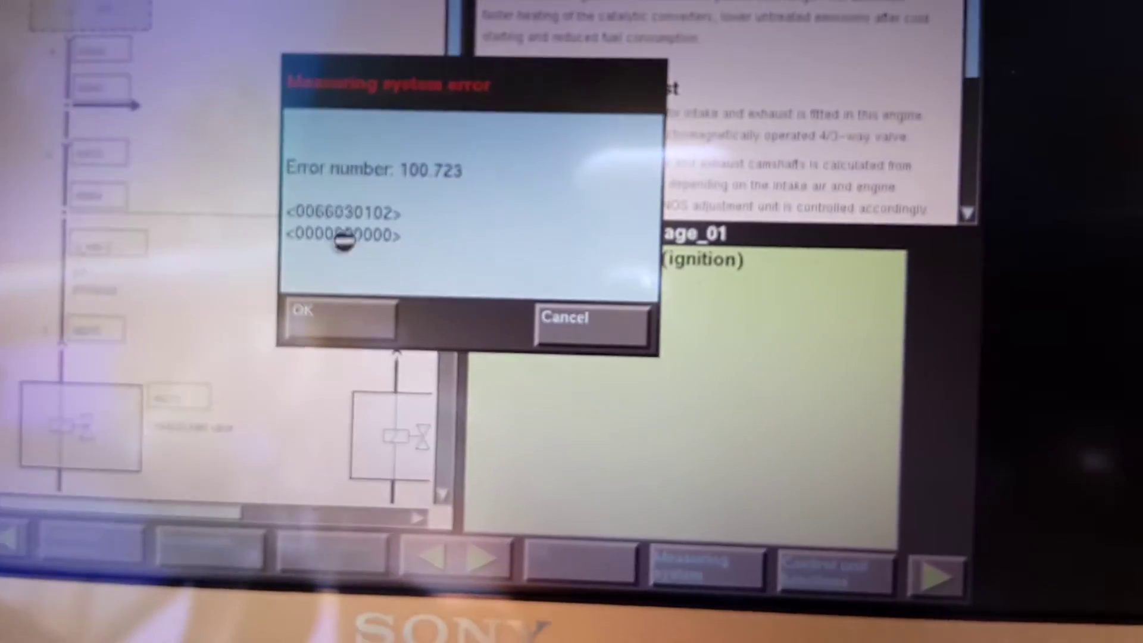
left_click(335, 327)
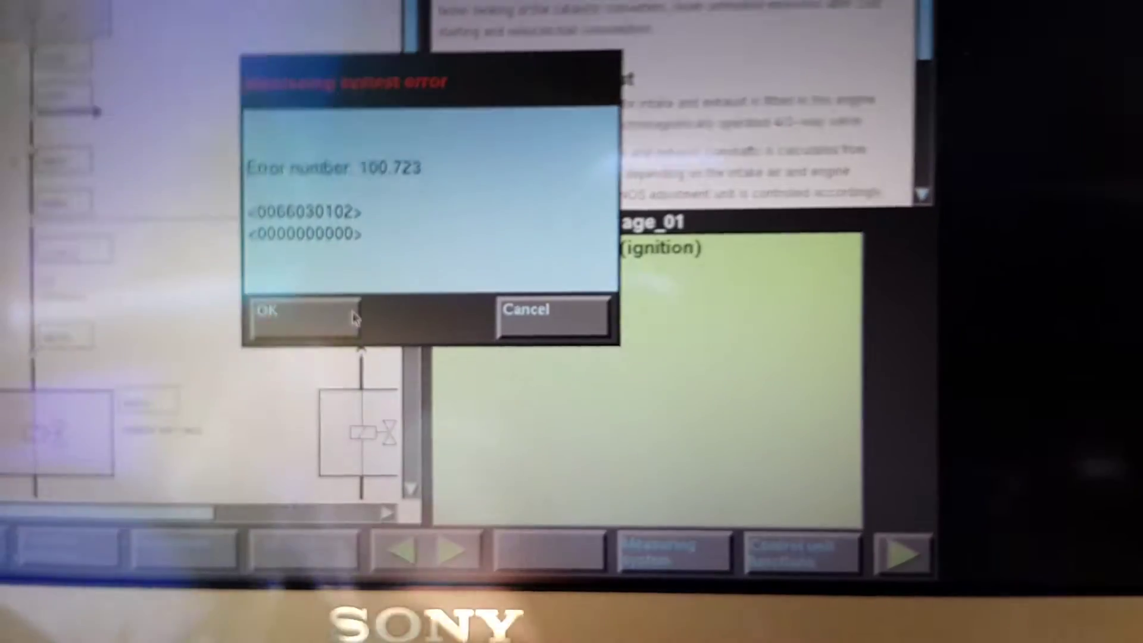
left_click(354, 318)
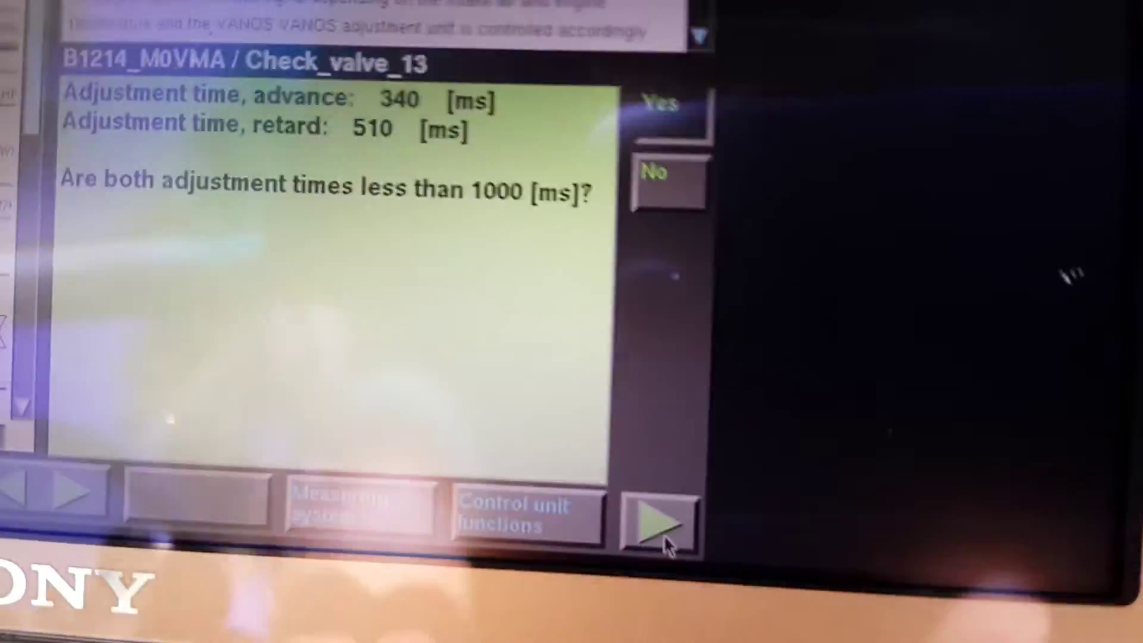
Step: Accept the 340 ms advance and 510 ms retard times as under 1000 ms
left_click(662, 532)
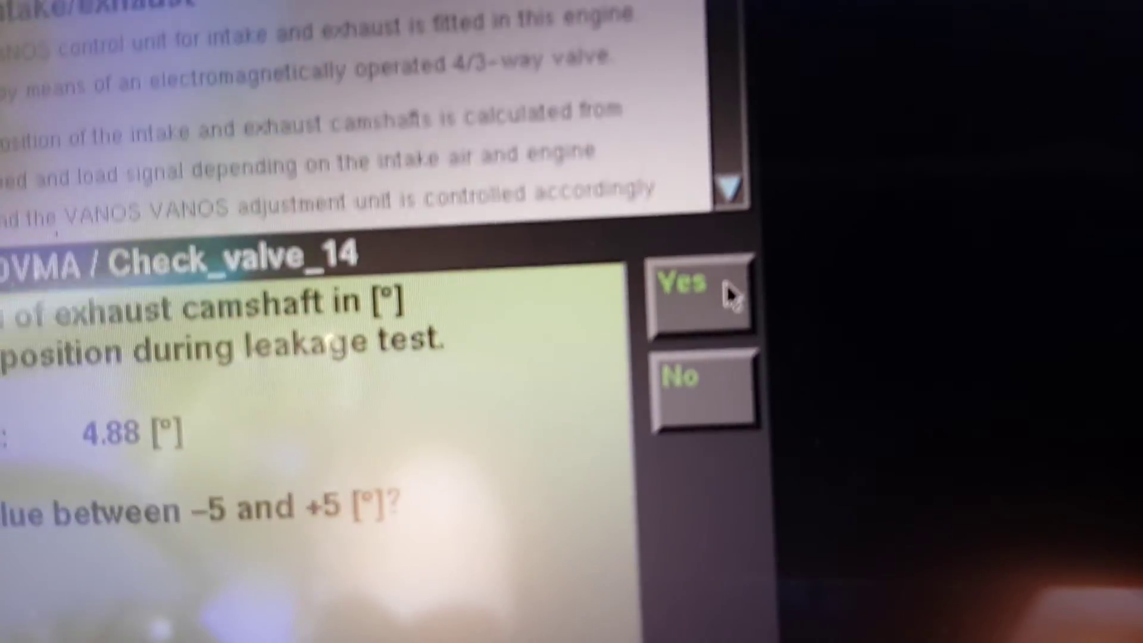
Step: Confirm the 4.88° exhaust camshaft leakage deviation is within ±5°
left_click(738, 295)
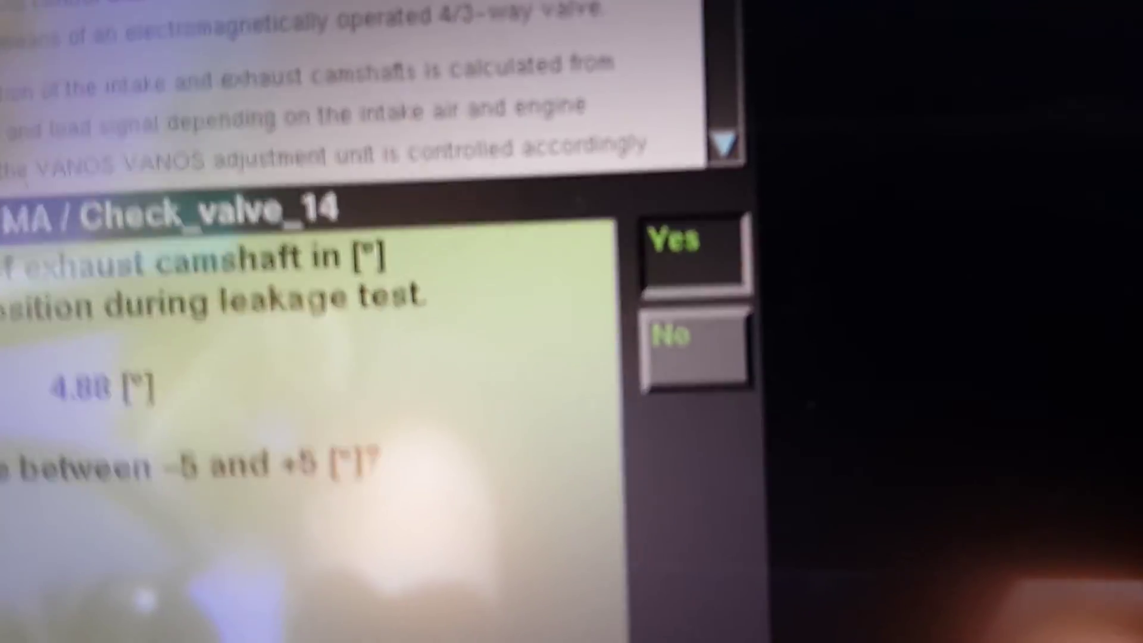